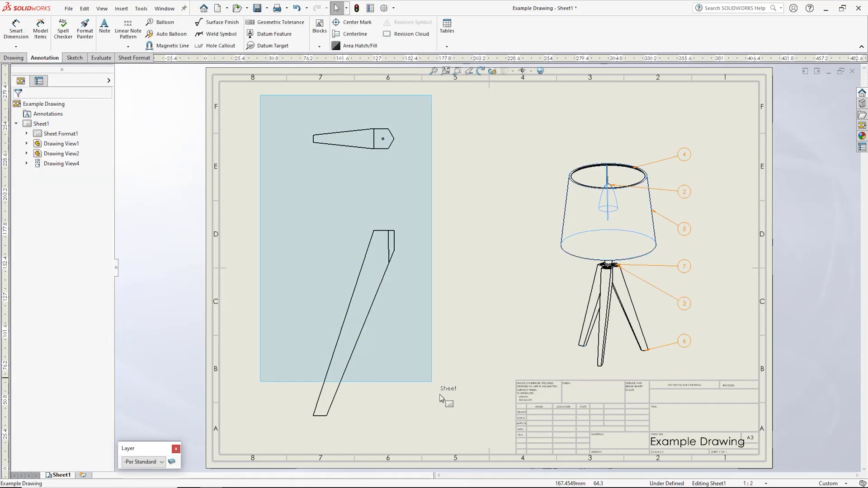
Insert model dimensions on the two left leg views, then sketch a triangle and move it down-left.
left_click(41, 28)
left_click(18, 106)
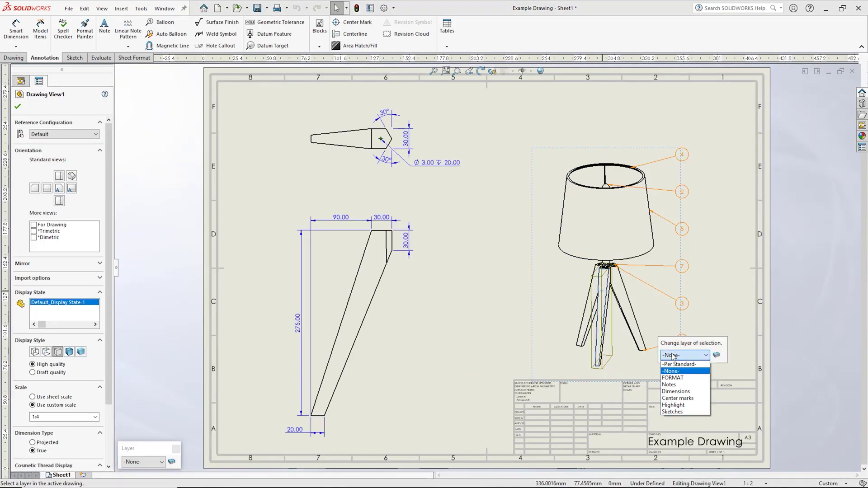
left_click(679, 364)
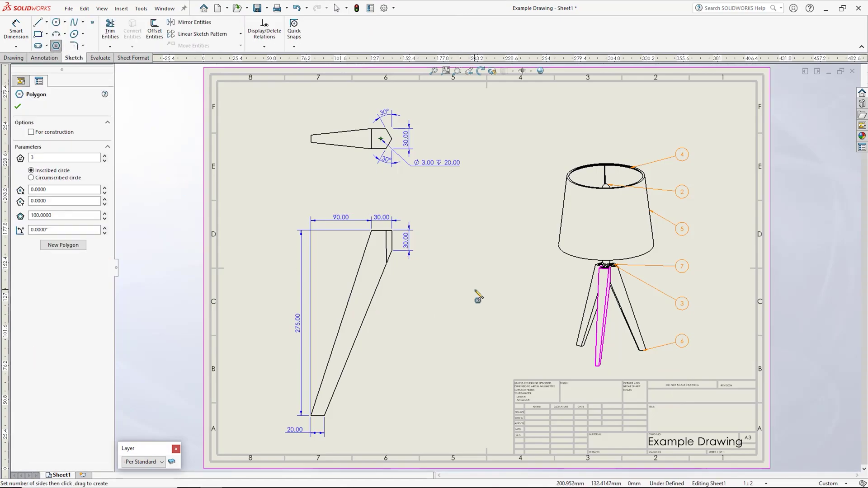
left_click_drag(475, 290, 451, 347)
key("Escape")
left_click_drag(422, 221, 545, 367)
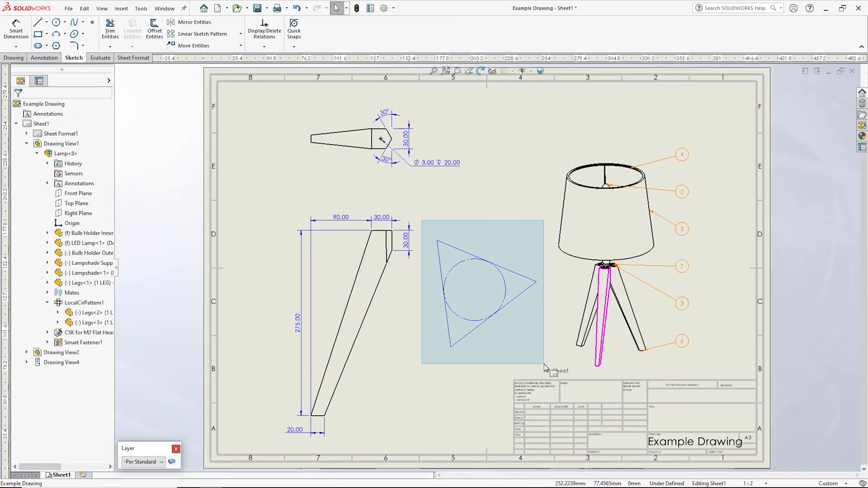
left_click(67, 271)
left_click(50, 308)
left_click_drag(437, 241, 425, 300)
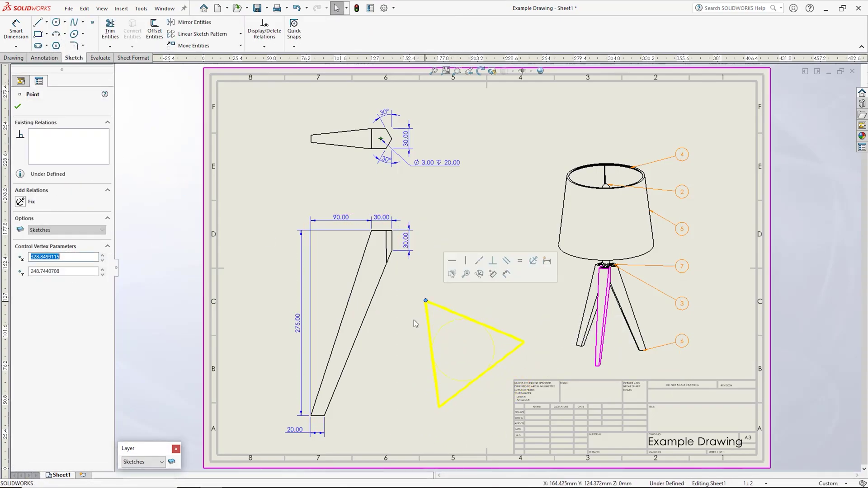
In Layer Properties, colour the Notes layer red and the Dimensions layer green.
key("Escape")
left_click(172, 461)
left_click_drag(236, 291, 171, 85)
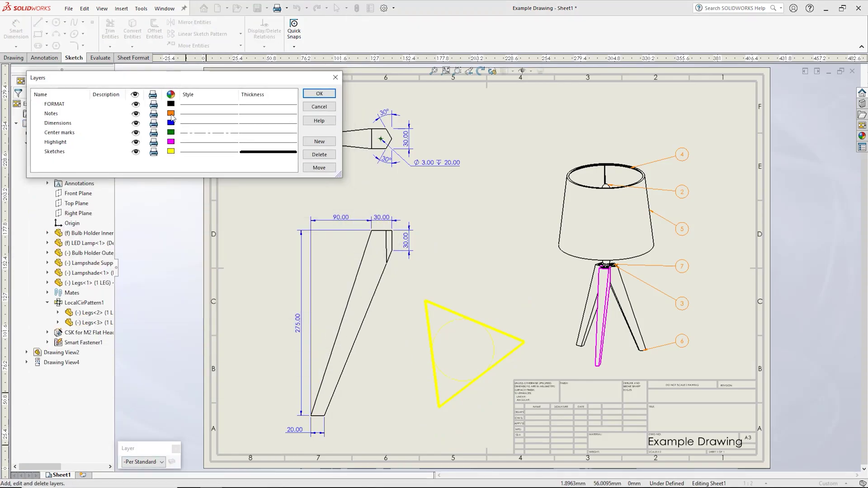
left_click(171, 114)
left_click(224, 98)
left_click(152, 191)
left_click(171, 123)
left_click(167, 98)
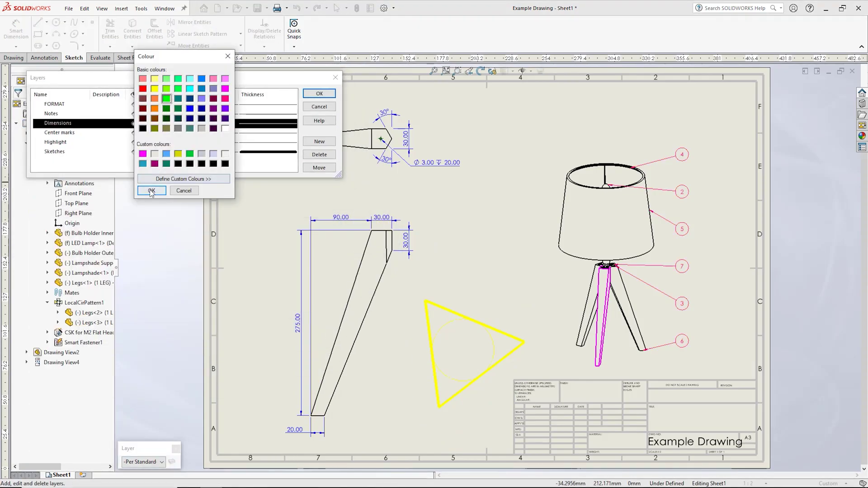
left_click(152, 190)
Colour Center marks yellow, Highlight orange and Sketches black, then open the Sketches line style options.
left_click(171, 132)
left_click(154, 88)
left_click(151, 190)
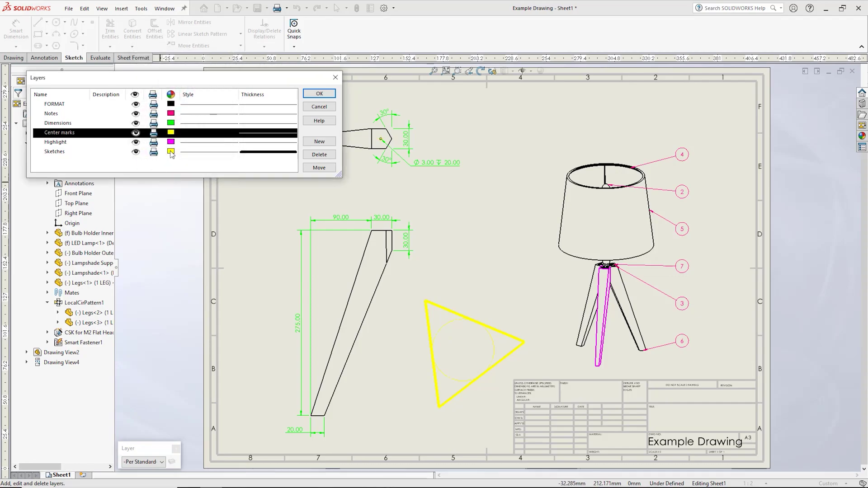
left_click(171, 142)
left_click(154, 108)
left_click(152, 190)
left_click(171, 152)
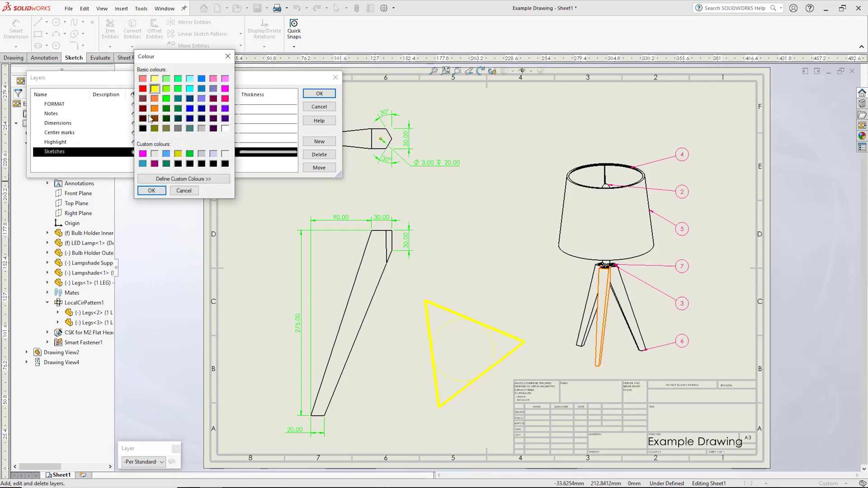
left_click(142, 128)
left_click(152, 191)
left_click(277, 154)
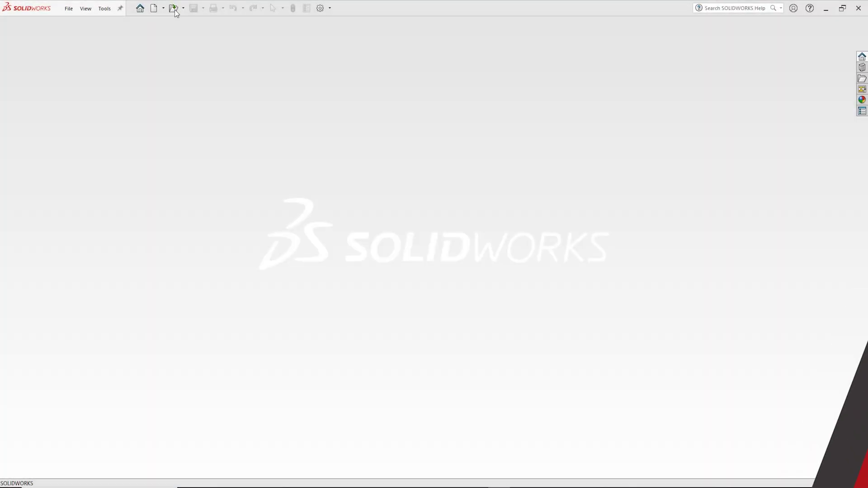
Open the Drawing.DRWDOT template file.
left_click(173, 8)
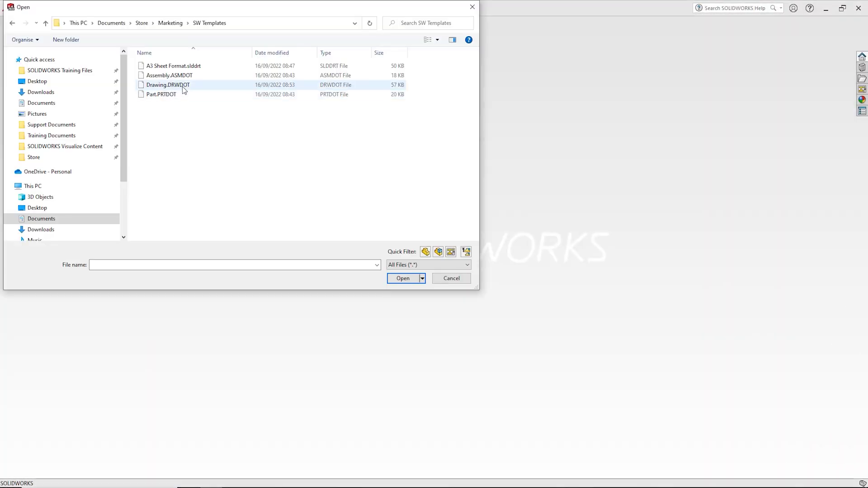
left_click(184, 89)
left_click(401, 280)
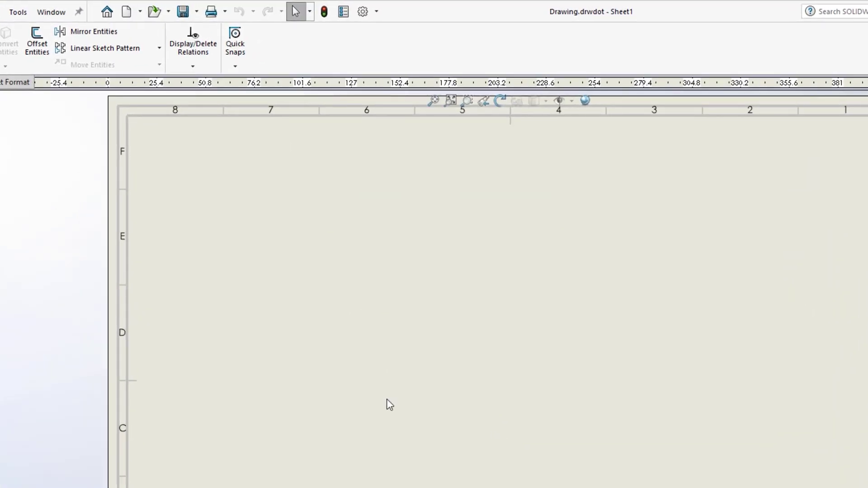
Turn on the Layer toolbar from the CommandManager's toolbar list.
right_click(128, 44)
mouse_move(156, 96)
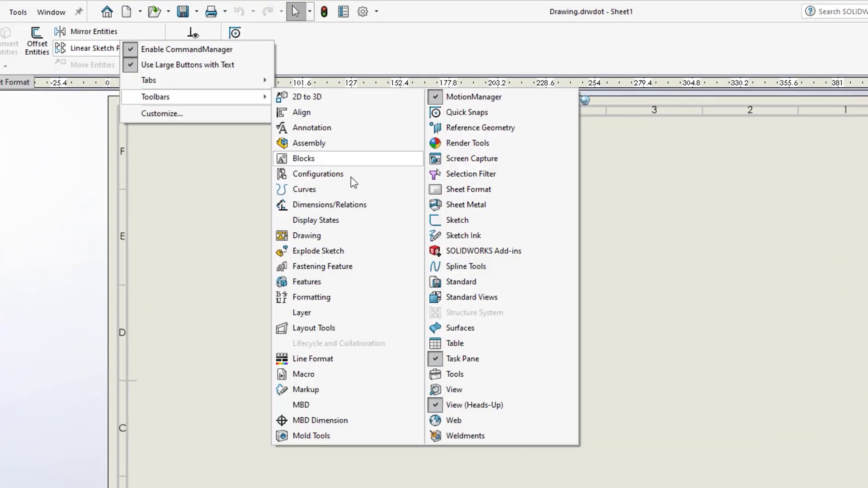
left_click(348, 316)
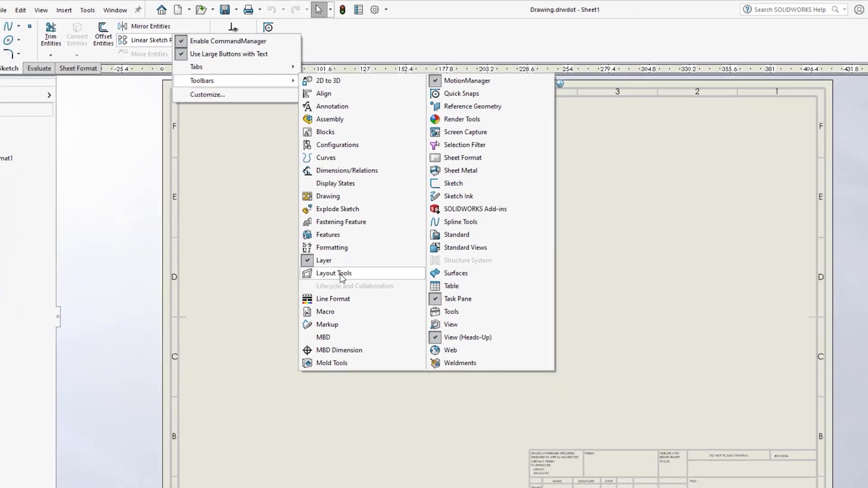
left_click(137, 448)
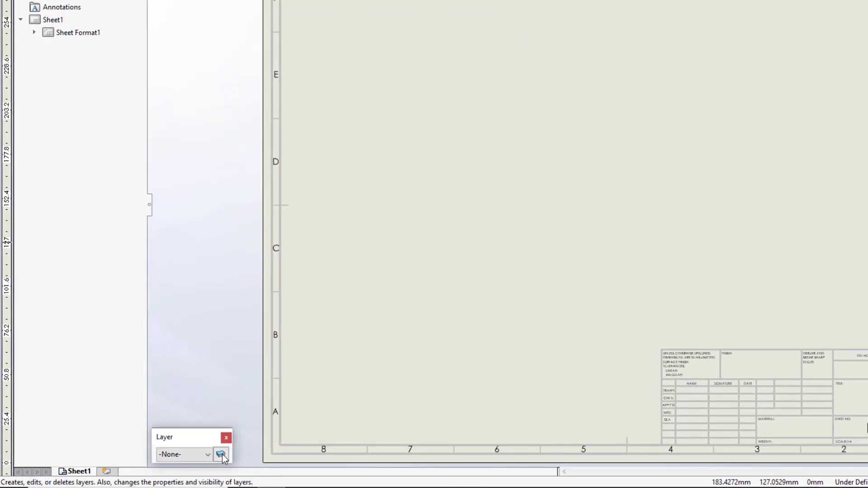
In the template's layer settings, add a Notes layer coloured orange.
left_click(171, 461)
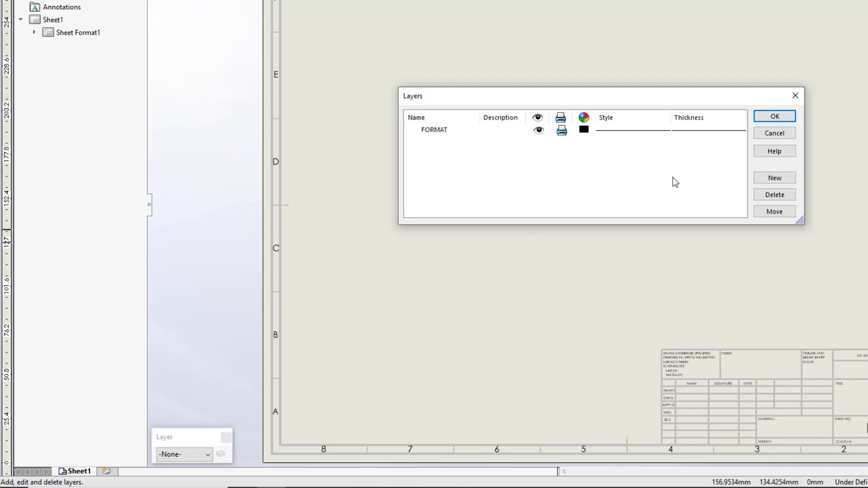
left_click(767, 178)
type("N")
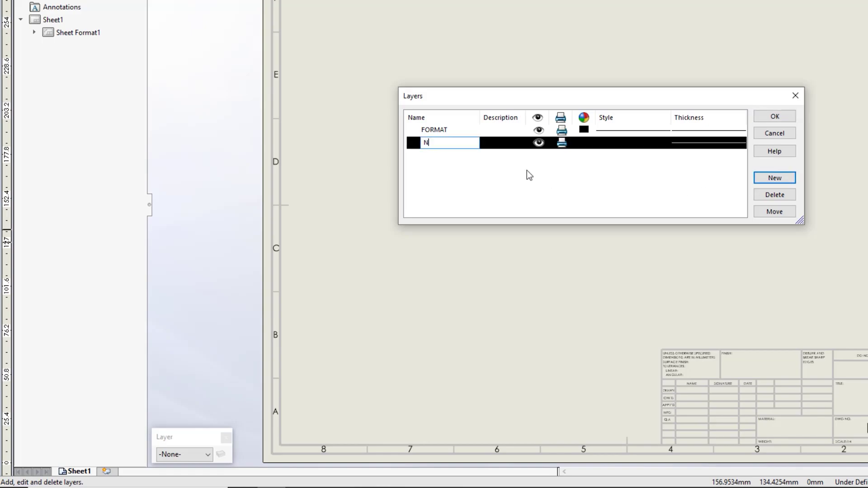
type("otes")
key("Return")
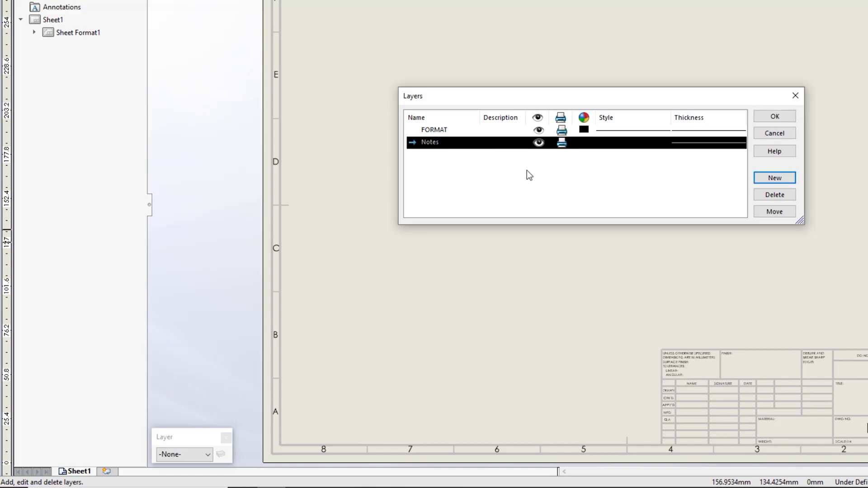
left_click(584, 143)
left_click(564, 242)
Add a Dimensions layer coloured blue.
left_click(774, 178)
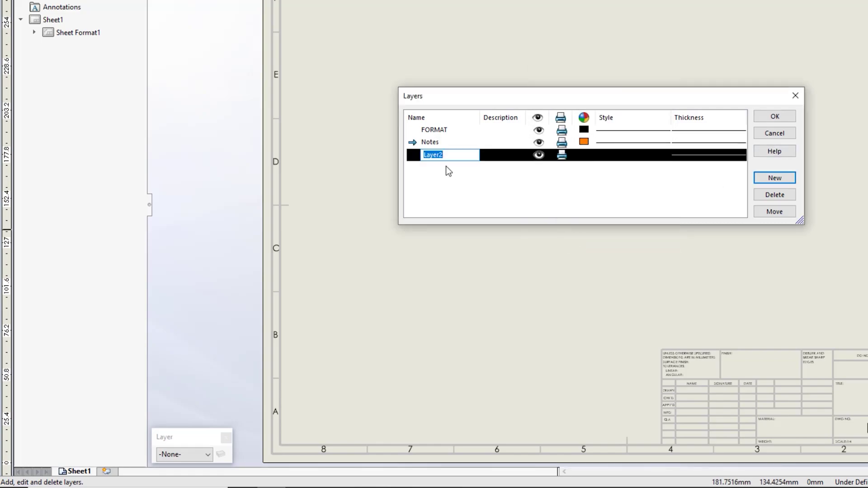
type("sions")
key("Return")
left_click(583, 154)
left_click(610, 137)
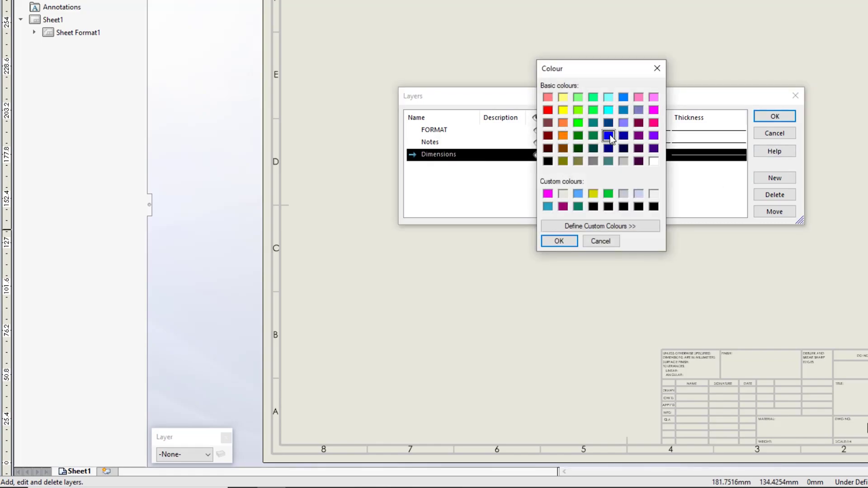
left_click(557, 241)
Add a green Centre marks layer and a pink Highlight layer.
left_click(774, 177)
type("rks")
key("Return")
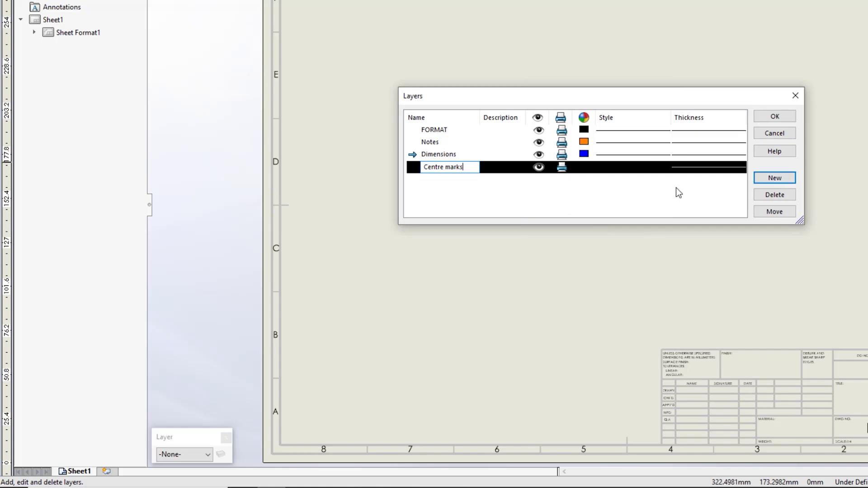
left_click(583, 167)
left_click(580, 137)
left_click(558, 240)
left_click(775, 177)
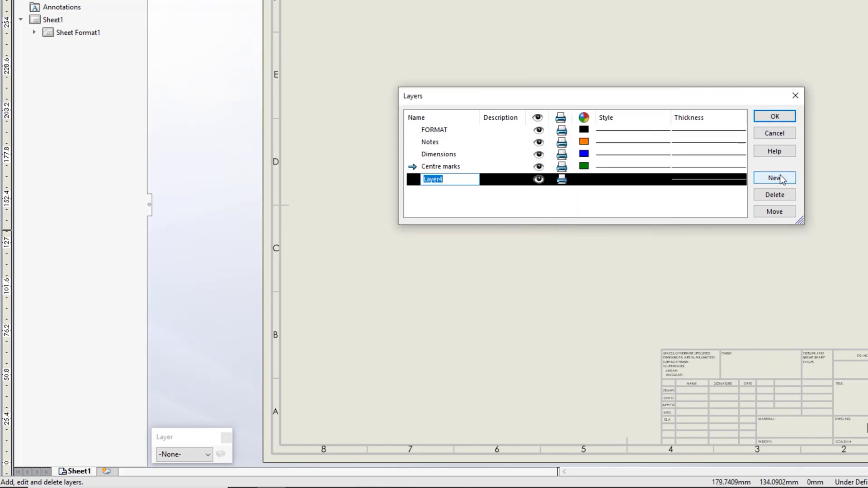
type("Highlight")
left_click(588, 177)
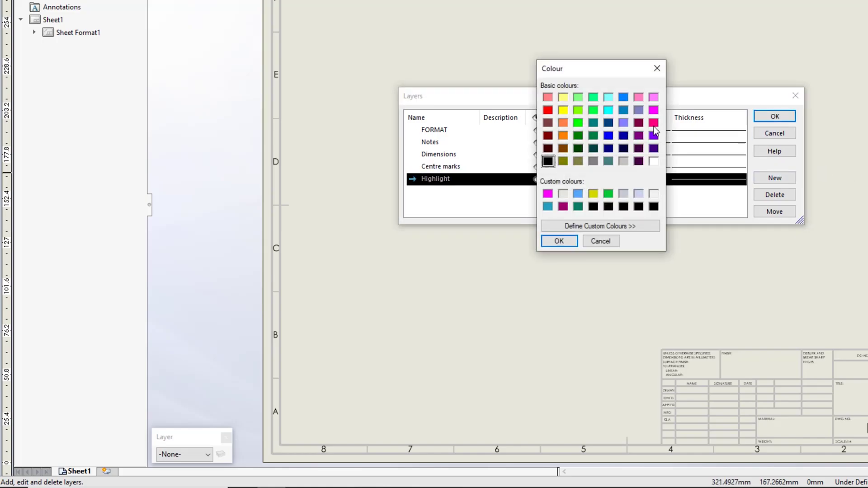
left_click(653, 123)
left_click(558, 241)
Add a yellow Sketches layer with a thick dash-dot line and confirm the layers.
left_click(774, 178)
type("Ske")
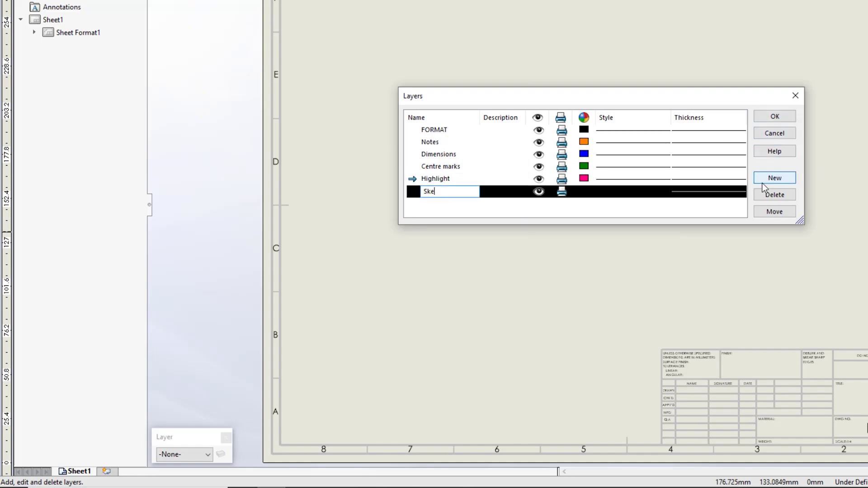
type("tches")
left_click(584, 191)
left_click(566, 124)
left_click(559, 241)
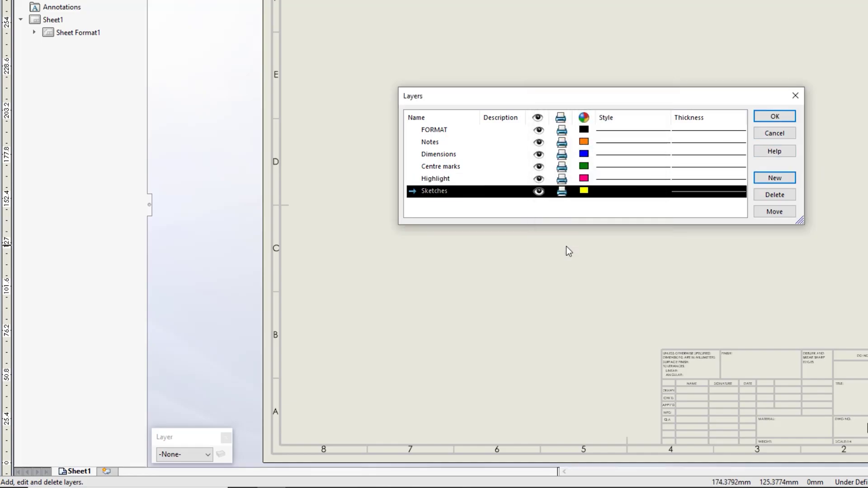
left_click(693, 188)
left_click(723, 241)
left_click(631, 192)
left_click(736, 285)
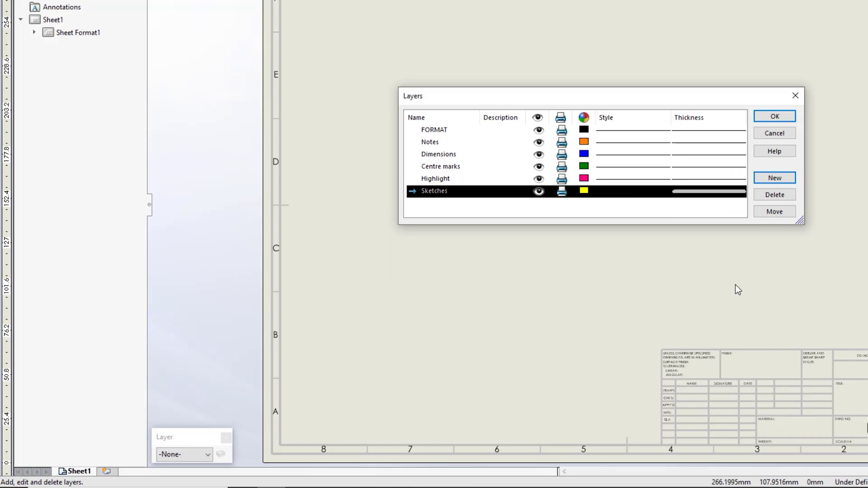
left_click(649, 211)
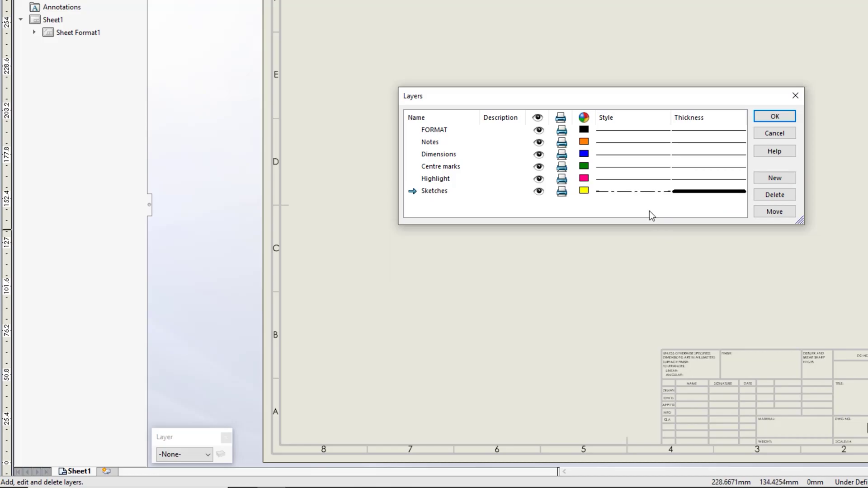
left_click(774, 116)
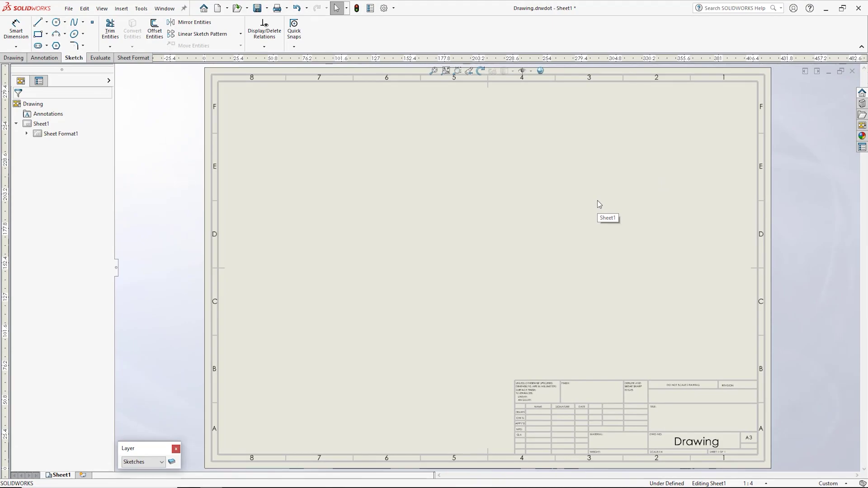
Open Document Properties and browse the Annotations and Dimensions pages.
left_click(384, 8)
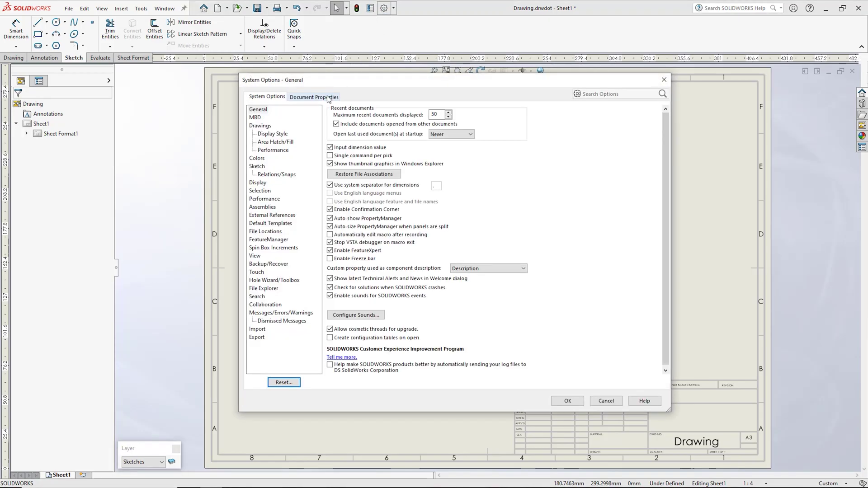
left_click(328, 98)
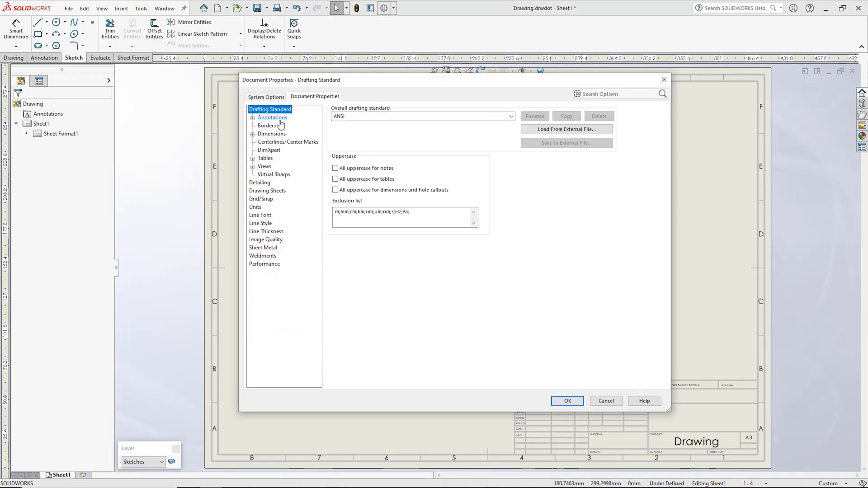
left_click(253, 118)
left_click(272, 126)
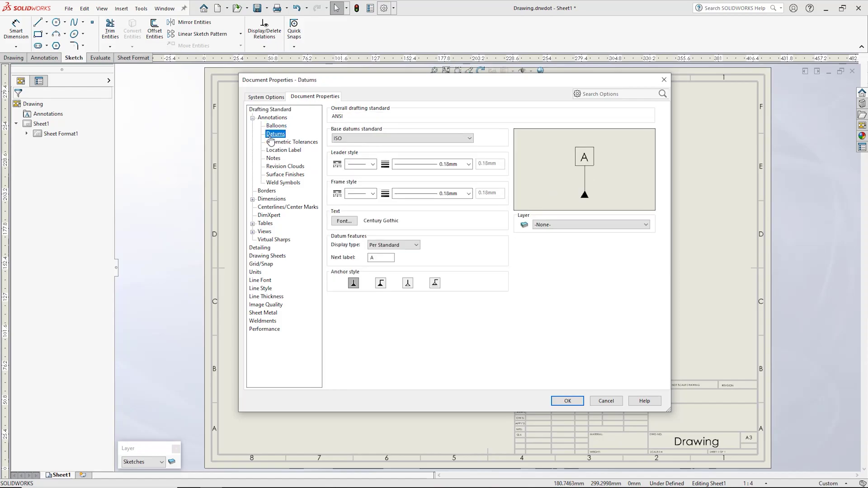
left_click(285, 142)
left_click(252, 199)
left_click(279, 216)
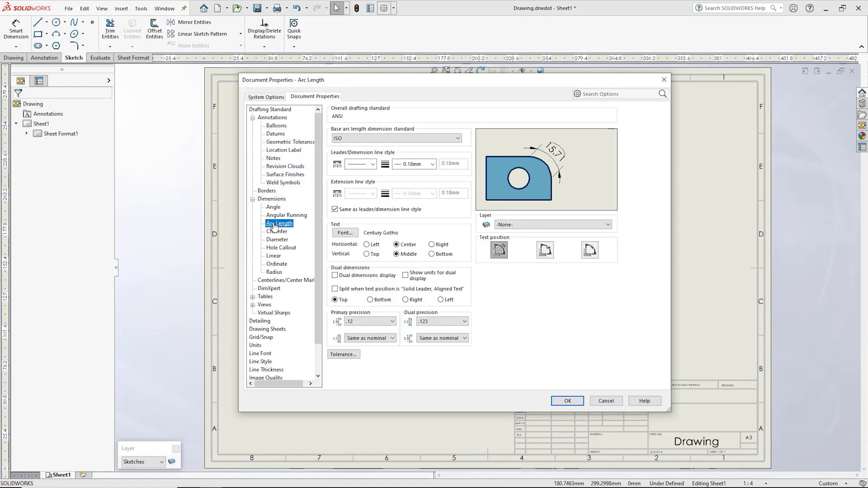
left_click(276, 126)
Put balloons, location labels and notes on the Notes layer.
left_click(569, 225)
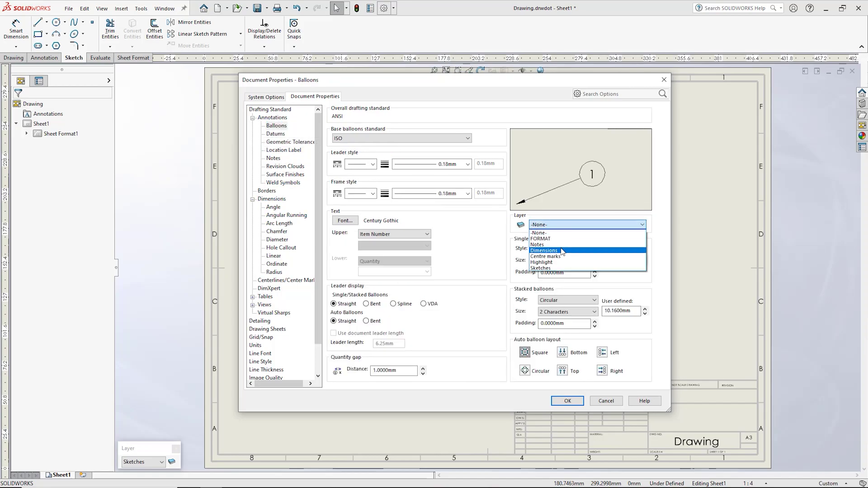
left_click(564, 245)
left_click(276, 134)
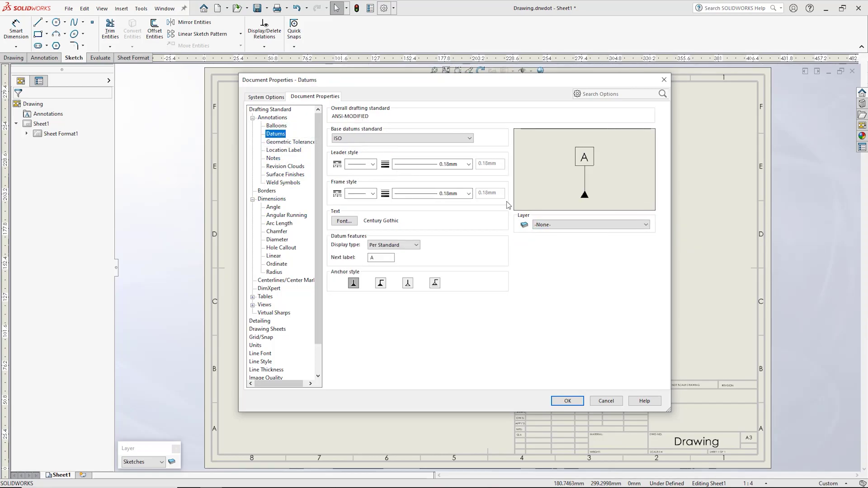
left_click(290, 142)
left_click(588, 224)
left_click(552, 244)
left_click(283, 150)
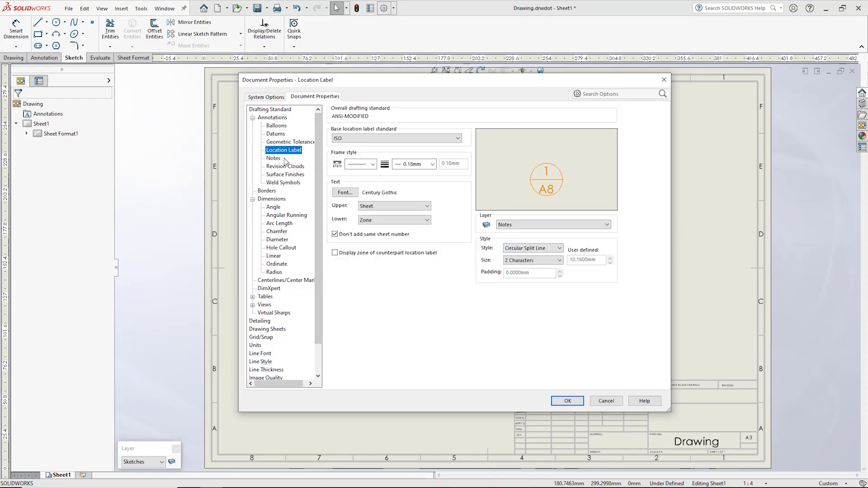
left_click(273, 159)
left_click(545, 225)
left_click(543, 245)
Put revision clouds and surface finishes on the Notes layer.
left_click(286, 166)
left_click(587, 224)
left_click(551, 245)
left_click(285, 174)
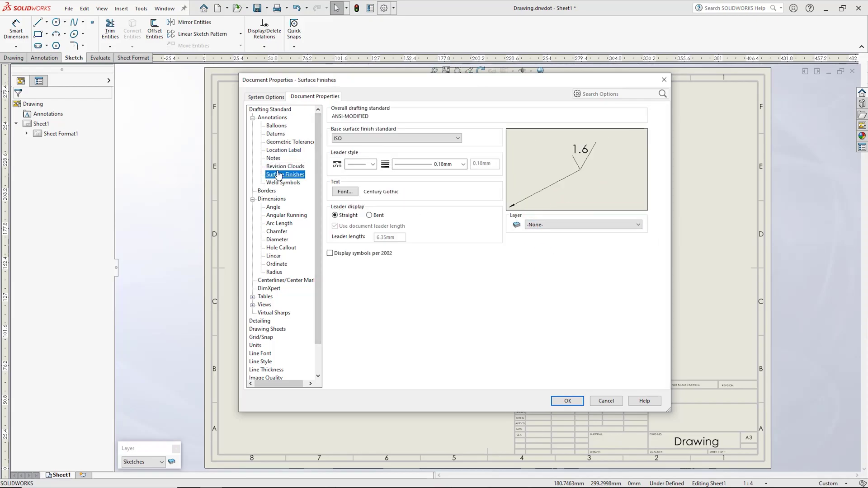
left_click(583, 225)
left_click(546, 245)
left_click(283, 182)
Put angle, arc length, chamfer and diameter dimensions on the Dimensions layer.
left_click(556, 225)
left_click(272, 199)
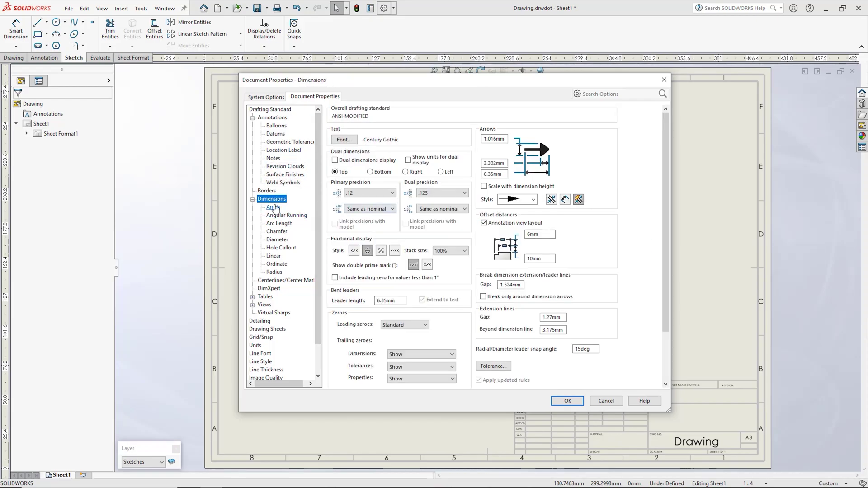
left_click(553, 225)
left_click(552, 251)
left_click(286, 215)
left_click(553, 225)
left_click(551, 251)
left_click(279, 223)
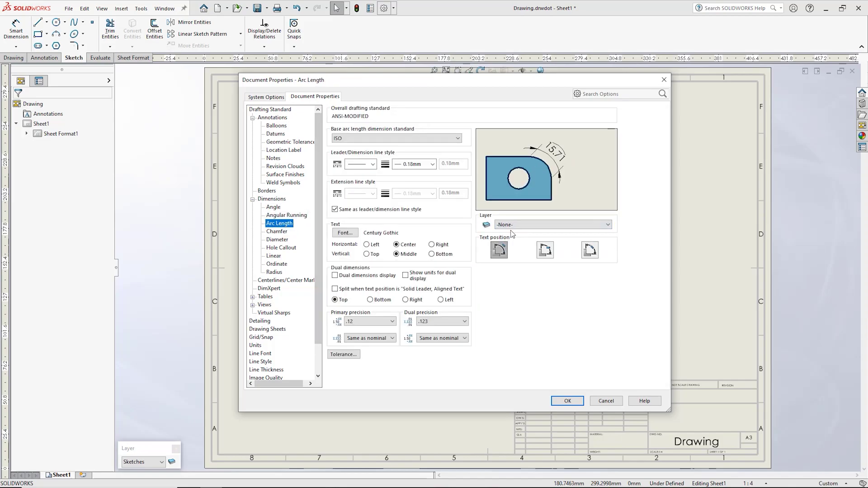
left_click(552, 250)
left_click(277, 239)
left_click(553, 225)
left_click(551, 250)
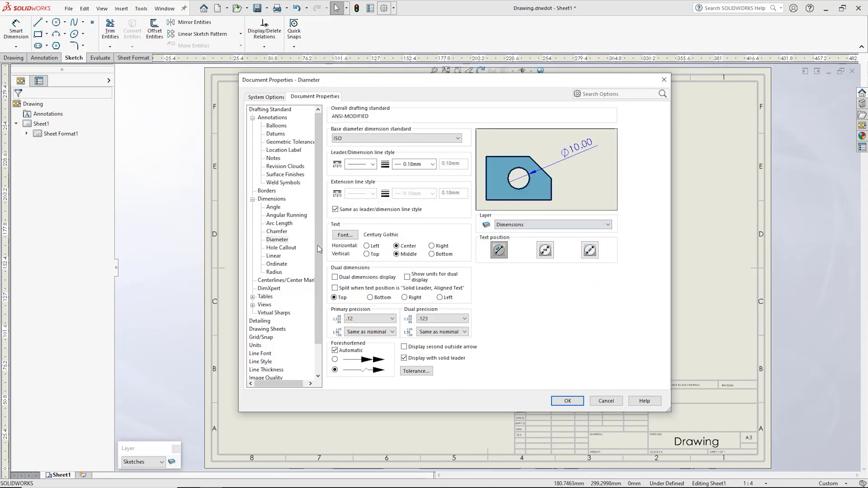
left_click(281, 248)
Put hole callouts and linear, ordinate and radius dimensions on the Dimensions layer.
left_click(553, 225)
left_click(522, 251)
left_click(274, 256)
left_click(554, 225)
left_click(551, 251)
left_click(277, 264)
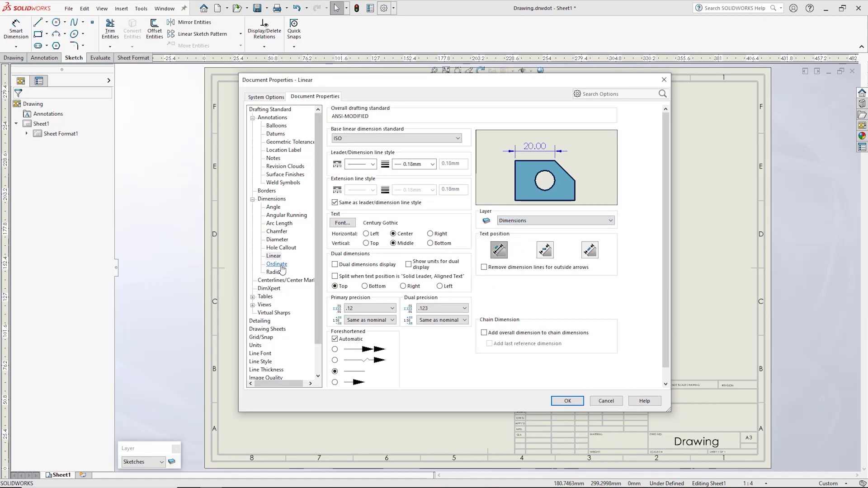
left_click(513, 252)
left_click(274, 272)
left_click(553, 225)
left_click(552, 251)
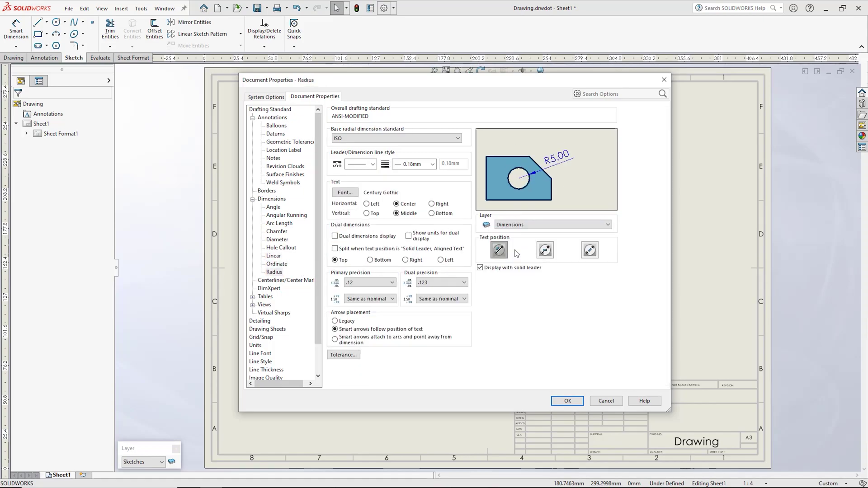
Route centrelines and centre marks to the Centre marks layer and apply the properties.
left_click(287, 280)
left_click(553, 139)
left_click(524, 172)
left_click(553, 163)
left_click(524, 197)
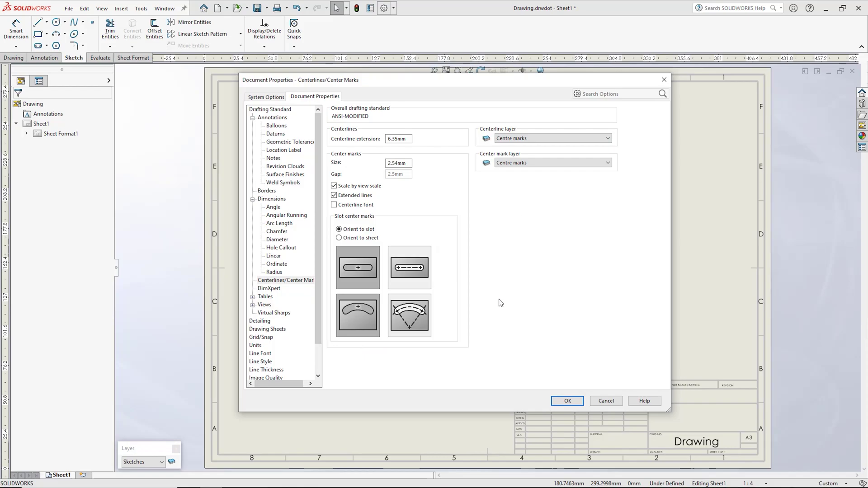
left_click(580, 402)
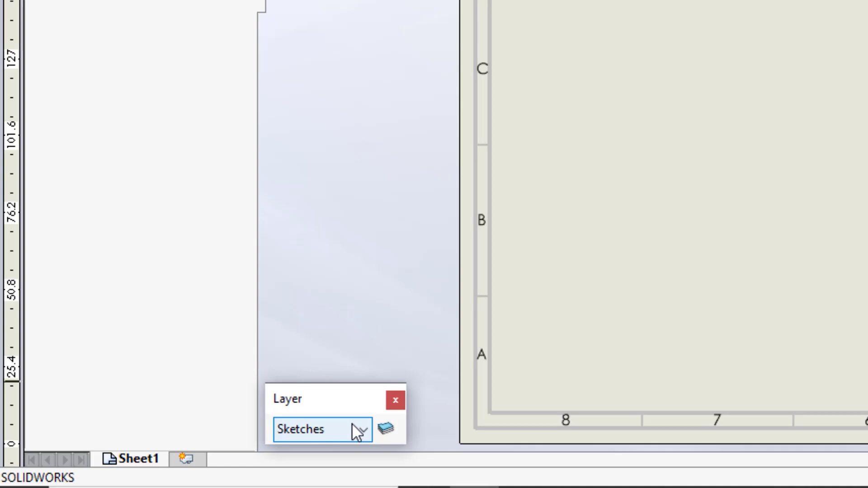
Switch the active layer from Notes back to -Per Standard- and open the Save flyout.
left_click(357, 431)
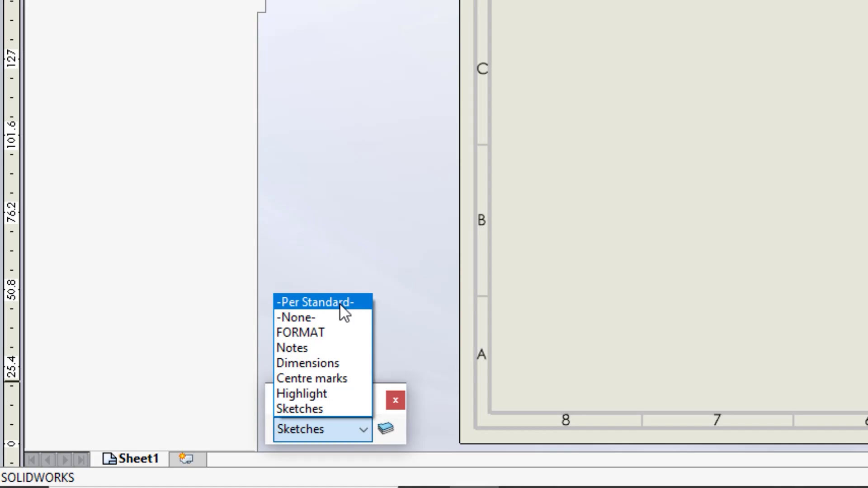
left_click(340, 348)
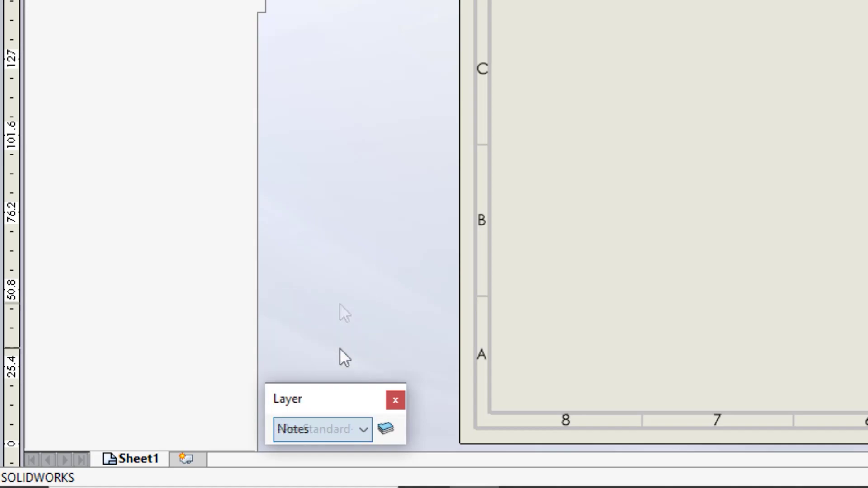
left_click(384, 433)
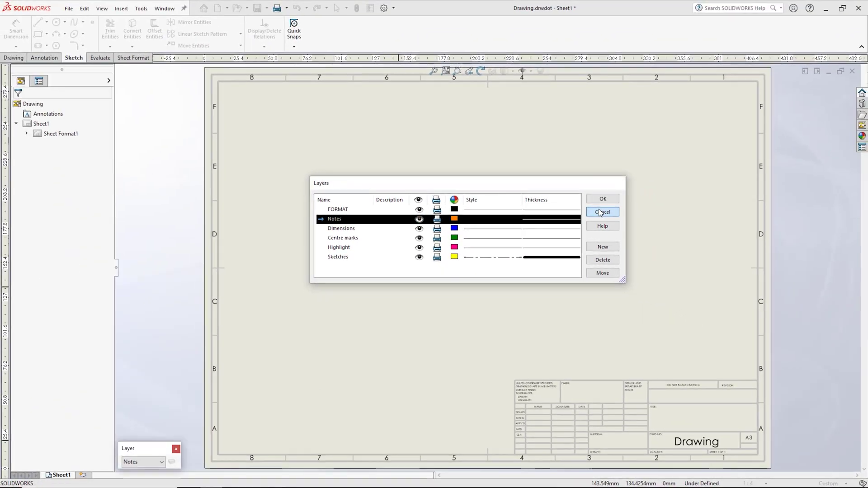
left_click(683, 208)
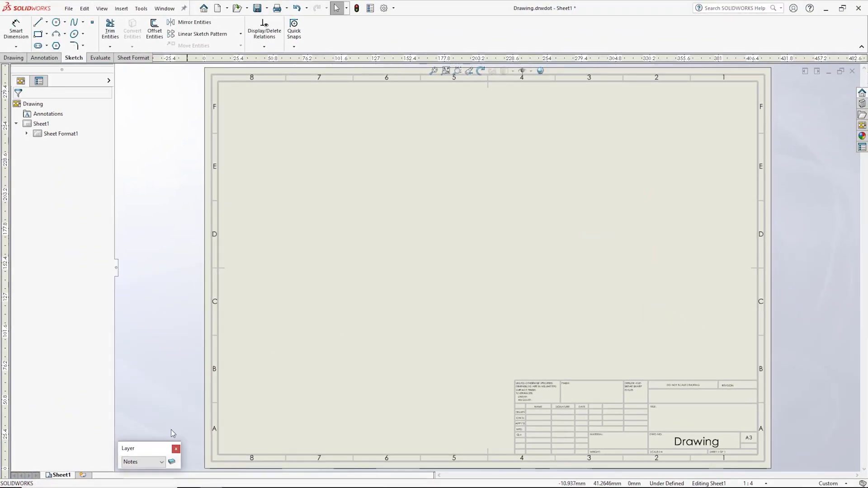
left_click(160, 462)
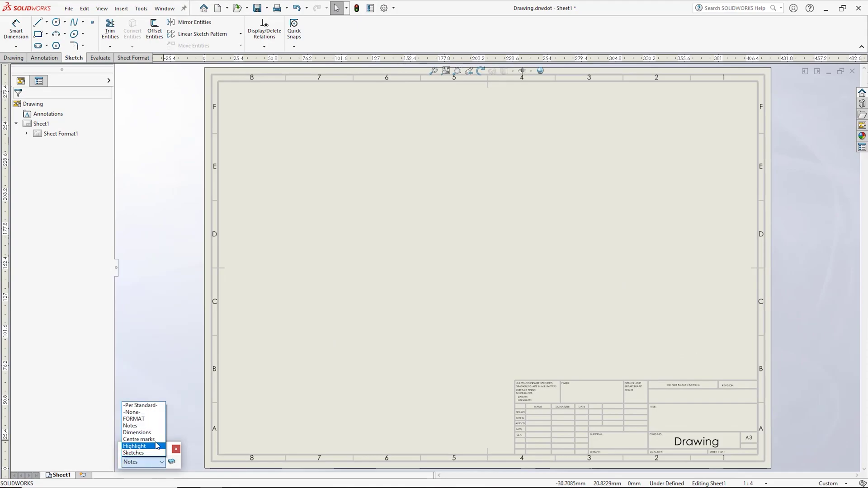
left_click(154, 406)
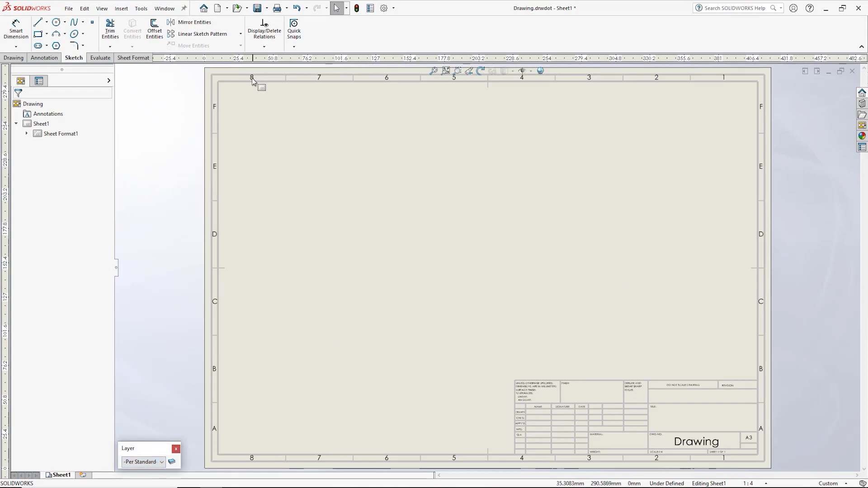
left_click(266, 8)
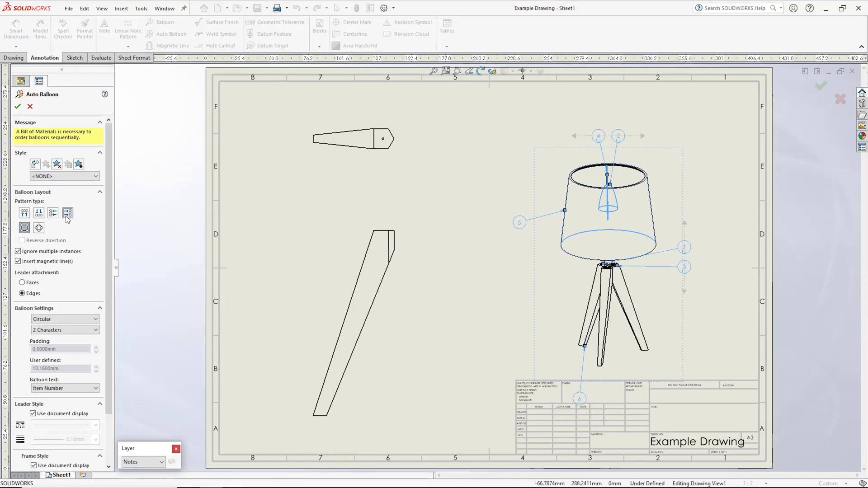
Place a centre mark on the top part's hole and fit the sheet in view.
left_click(352, 21)
scroll(405, 174, "down", 3)
scroll(465, 229, "down", 3)
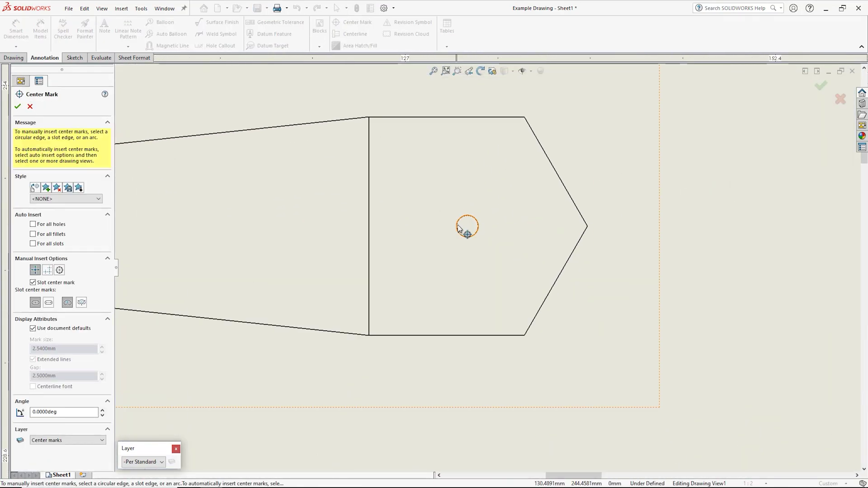
left_click(467, 226)
left_click(820, 86)
key("f")
Insert model dimensions on both leg views, then start the Polygon sketch tool.
left_click(41, 30)
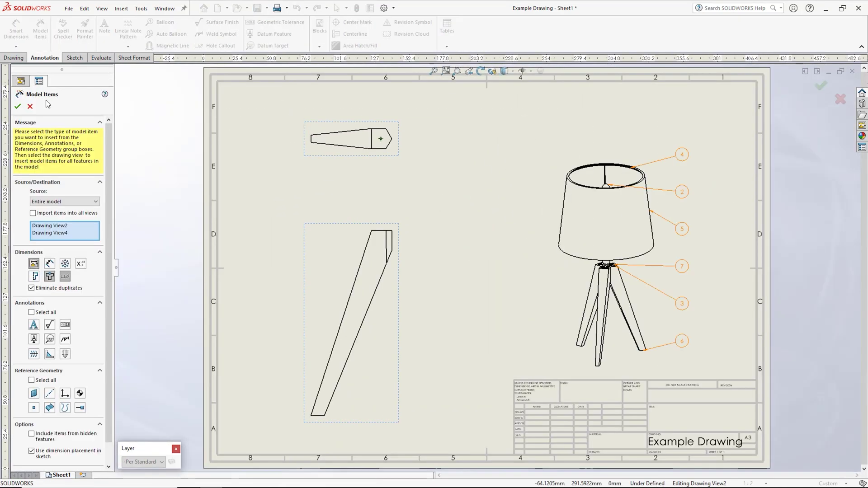
left_click(18, 107)
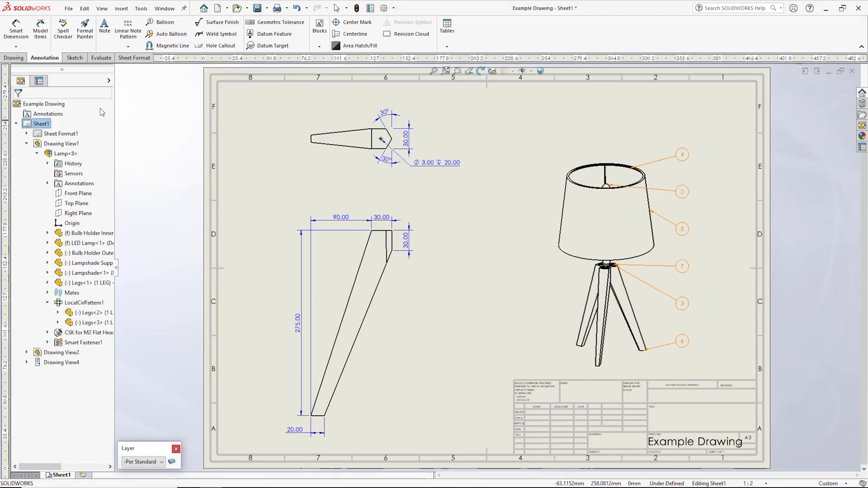
left_click(73, 58)
left_click(56, 46)
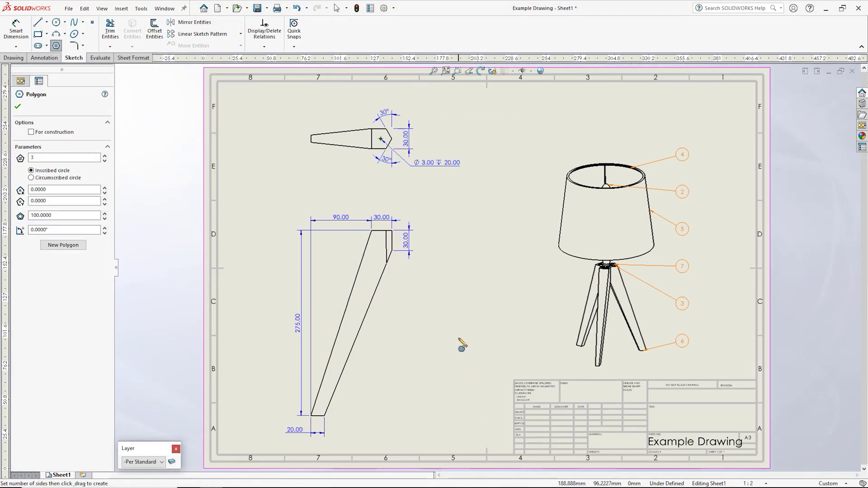
Sketch a triangle around the circle, assign it to the Sketches layer, and reposition it down-left.
left_click(457, 326)
left_click(423, 379)
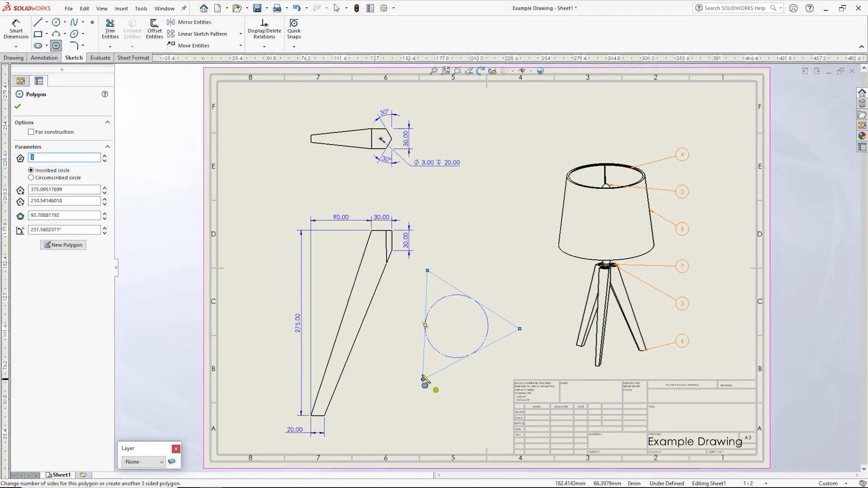
key("Escape")
left_click_drag(536, 411, 418, 266)
left_click(86, 283)
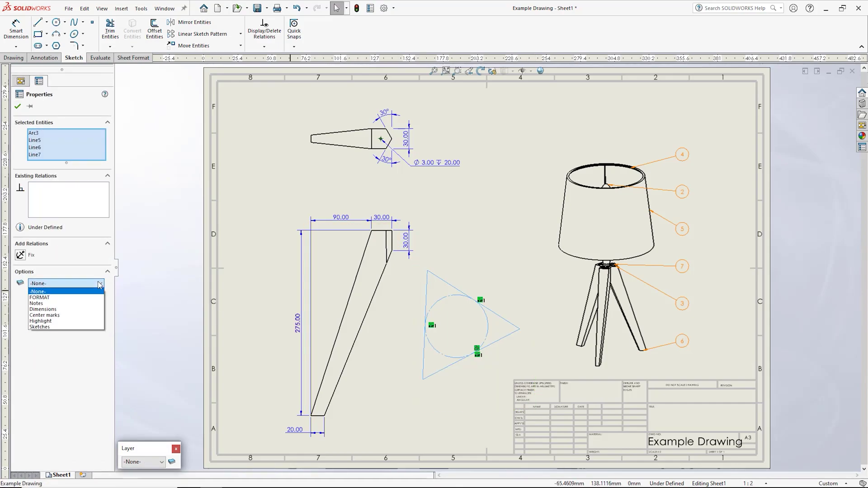
left_click(82, 327)
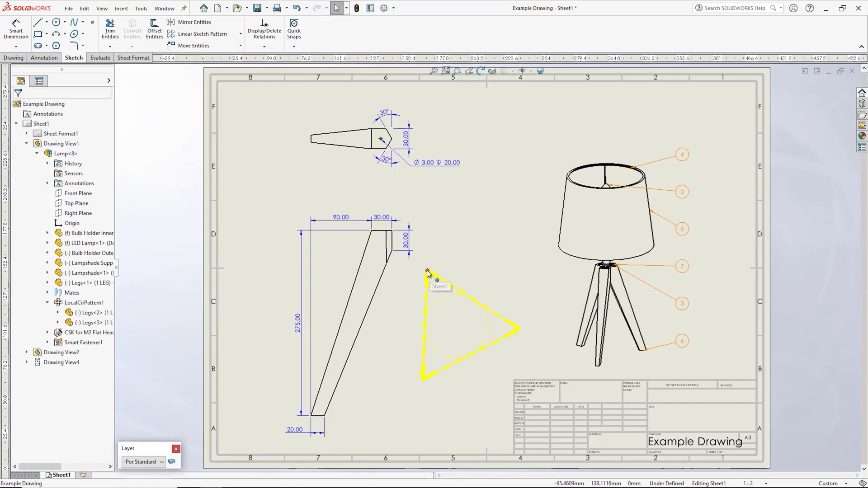
left_click_drag(427, 272, 414, 333)
left_click(514, 345)
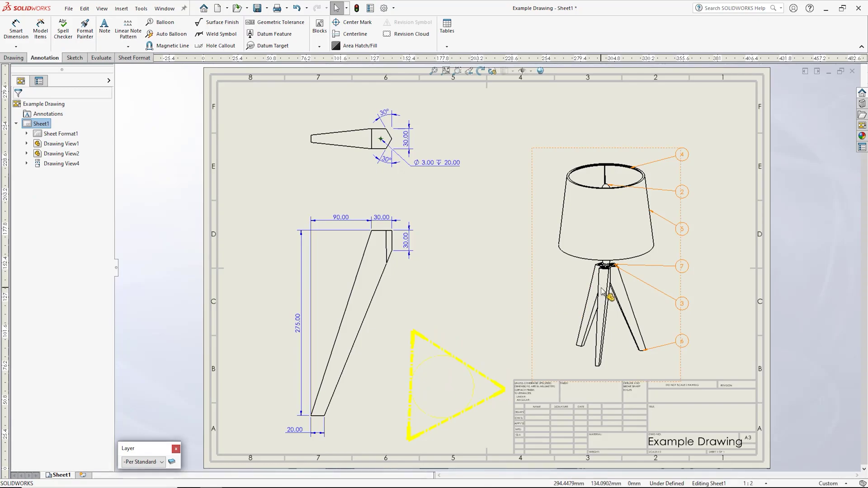
Move one lamp leg onto the Highlight layer, then bring up the layer settings.
left_click(601, 290)
right_click(601, 290)
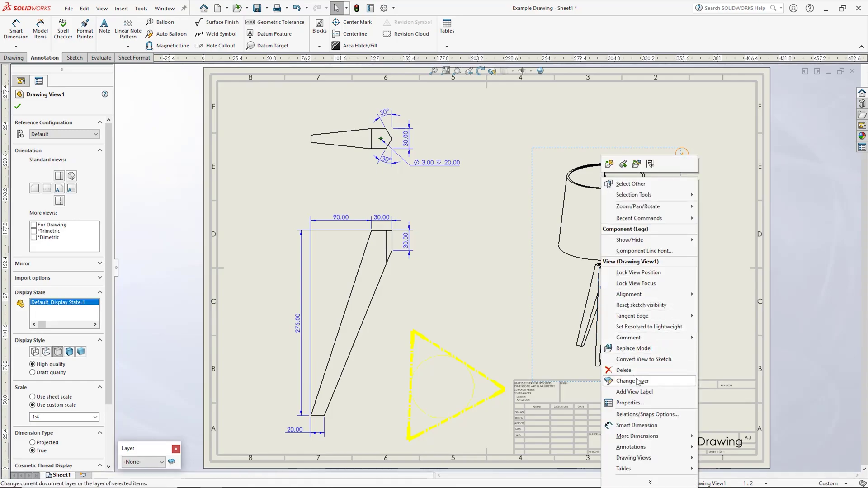
left_click(637, 382)
left_click(678, 354)
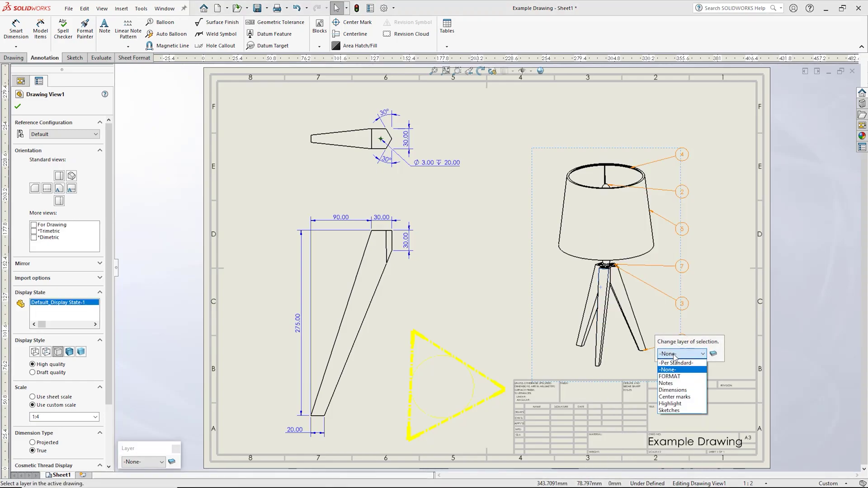
left_click(677, 403)
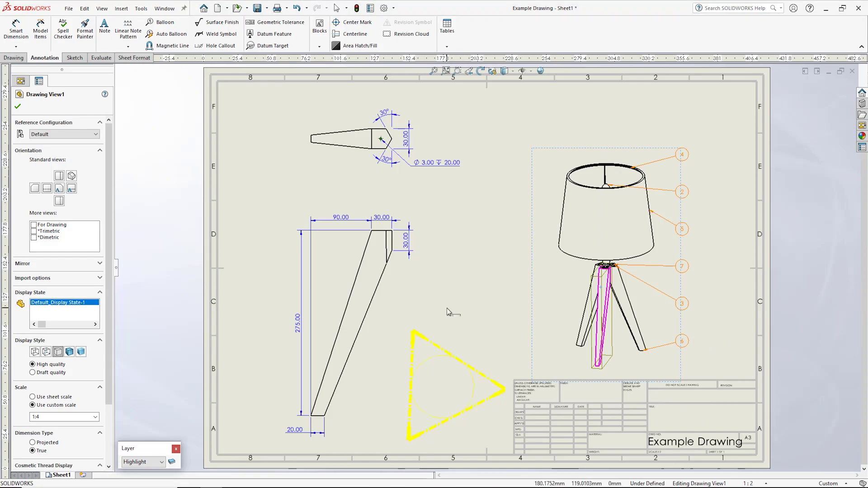
left_click(550, 360)
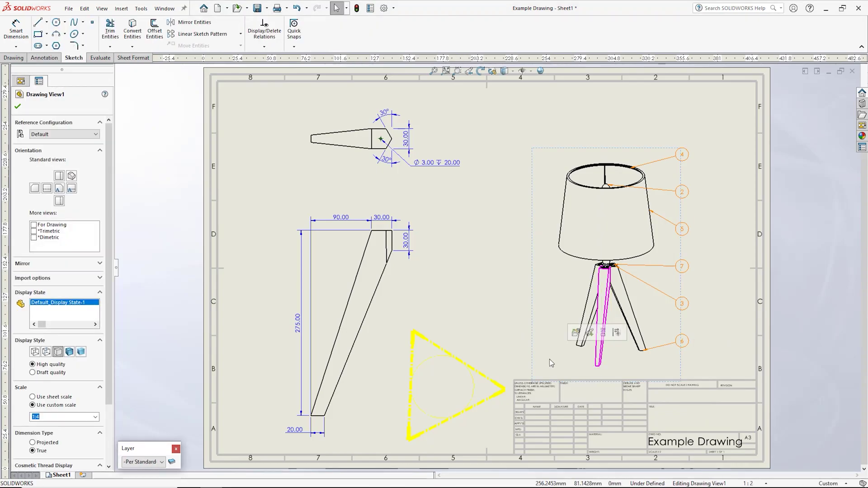
left_click(172, 461)
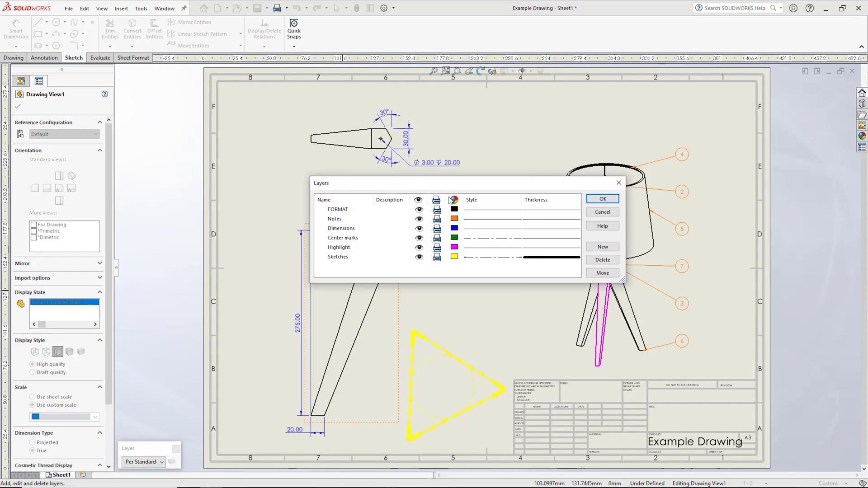
Colour the Notes layer red, Dimensions orange and Center marks yellow.
left_click(454, 219)
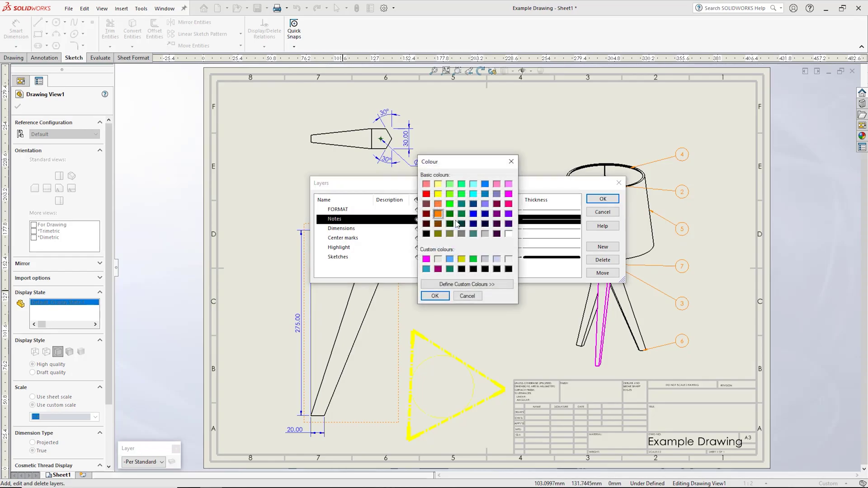
left_click(426, 197)
left_click(436, 296)
left_click(454, 228)
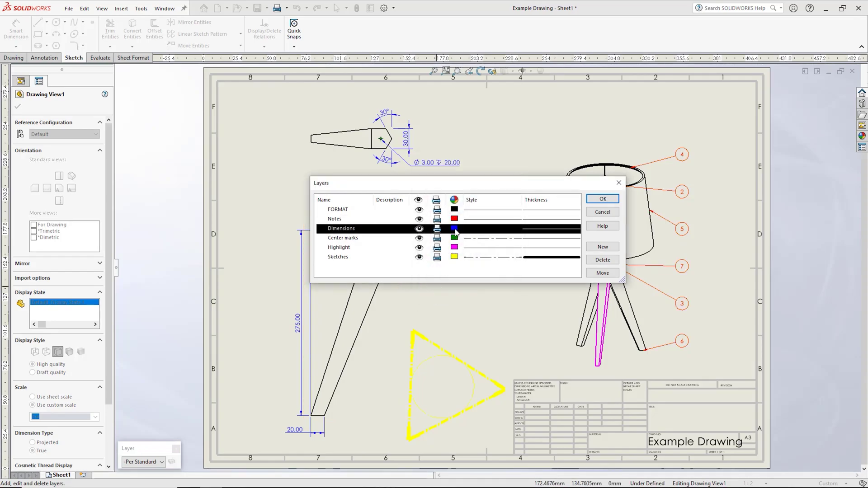
left_click(437, 216)
left_click(436, 296)
left_click(455, 237)
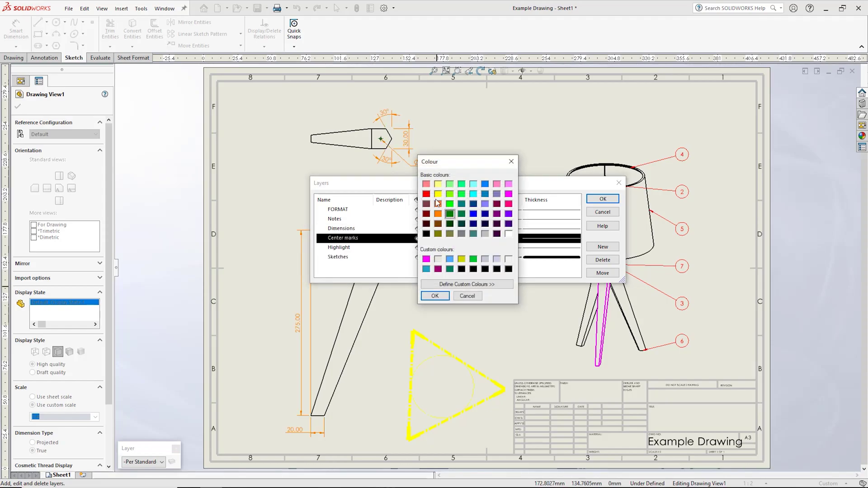
left_click(435, 297)
Colour the Highlight layer green and the Sketches layer purple.
left_click(454, 247)
left_click(450, 214)
left_click(434, 296)
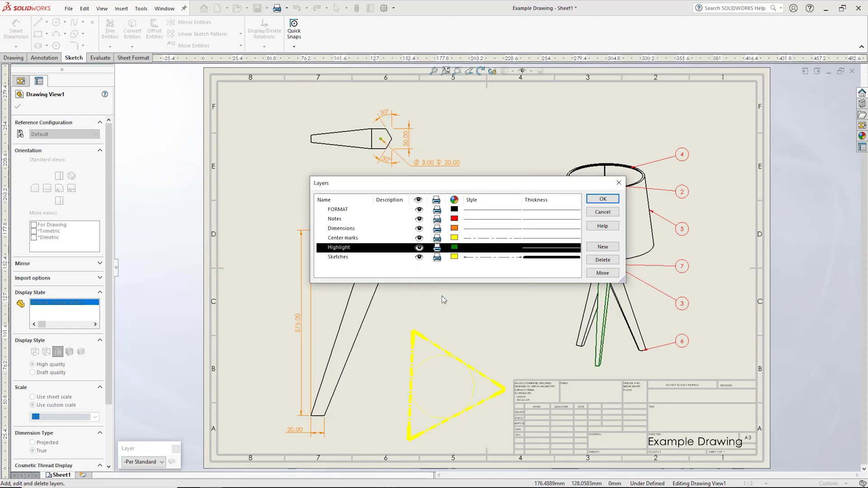
left_click(454, 256)
left_click(438, 194)
left_click(496, 224)
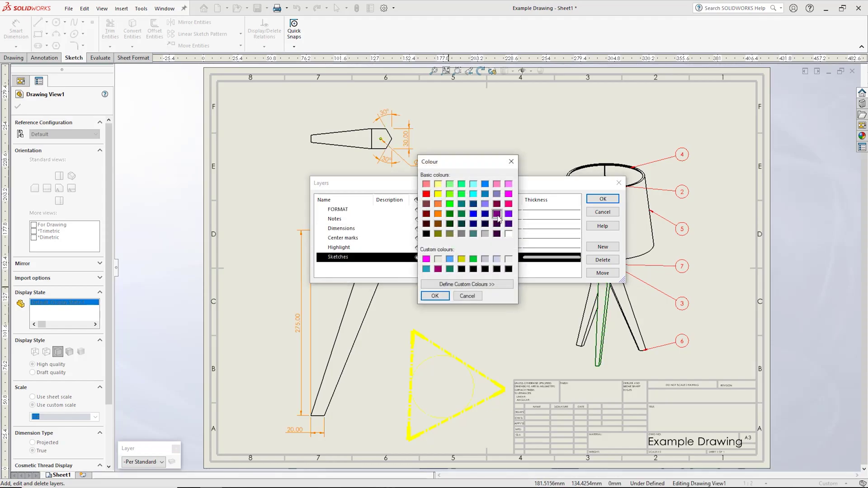
left_click(435, 296)
Give the Sketches layer thin, dotted lines and apply the layer changes.
left_click(543, 257)
left_click(557, 270)
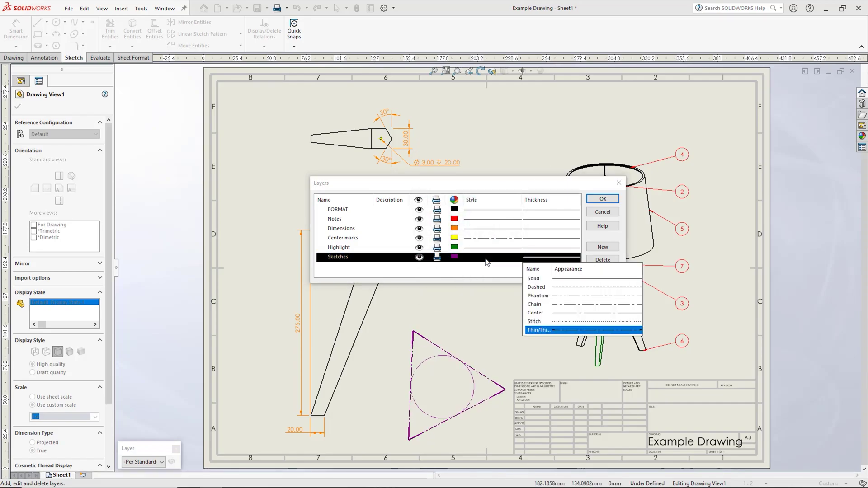
left_click(557, 289)
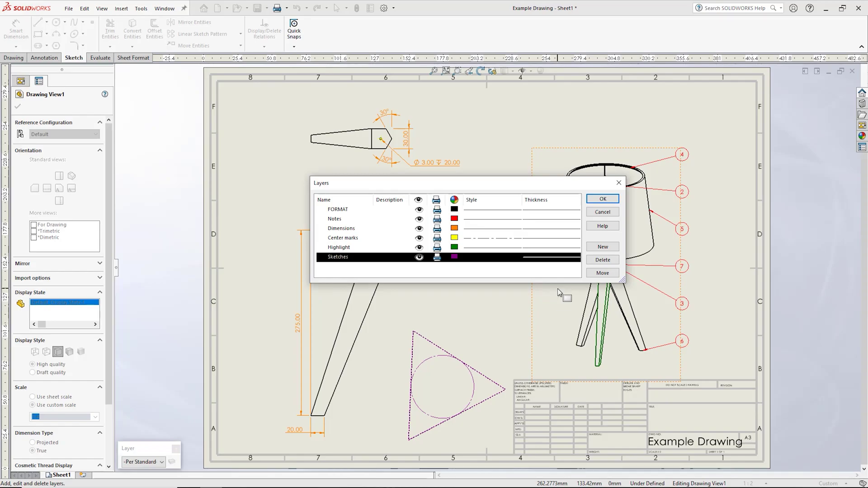
left_click(602, 199)
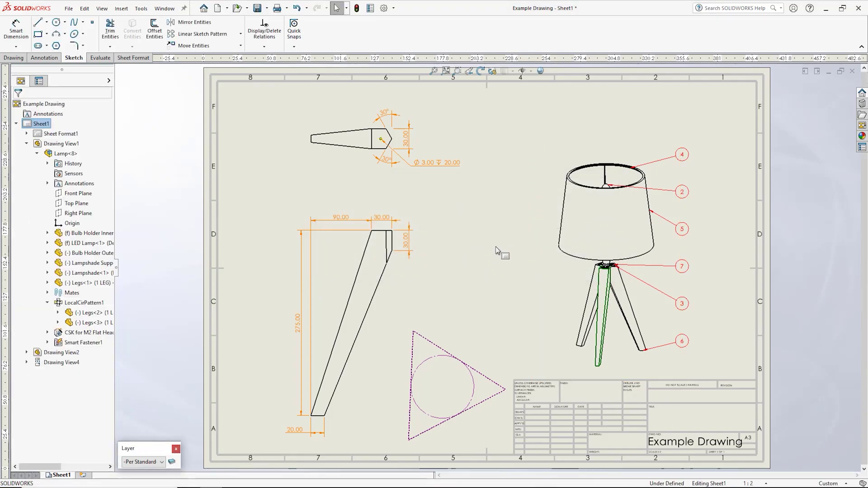